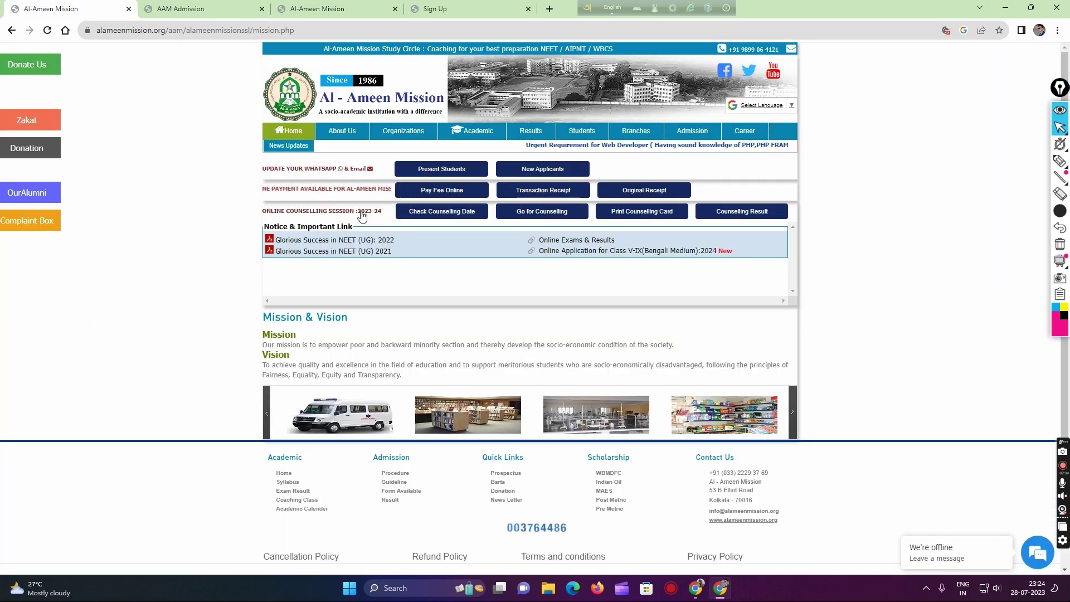
# Bring the registered students' login form into use by activating its student email and password fields.
pyautogui.click(363, 216)
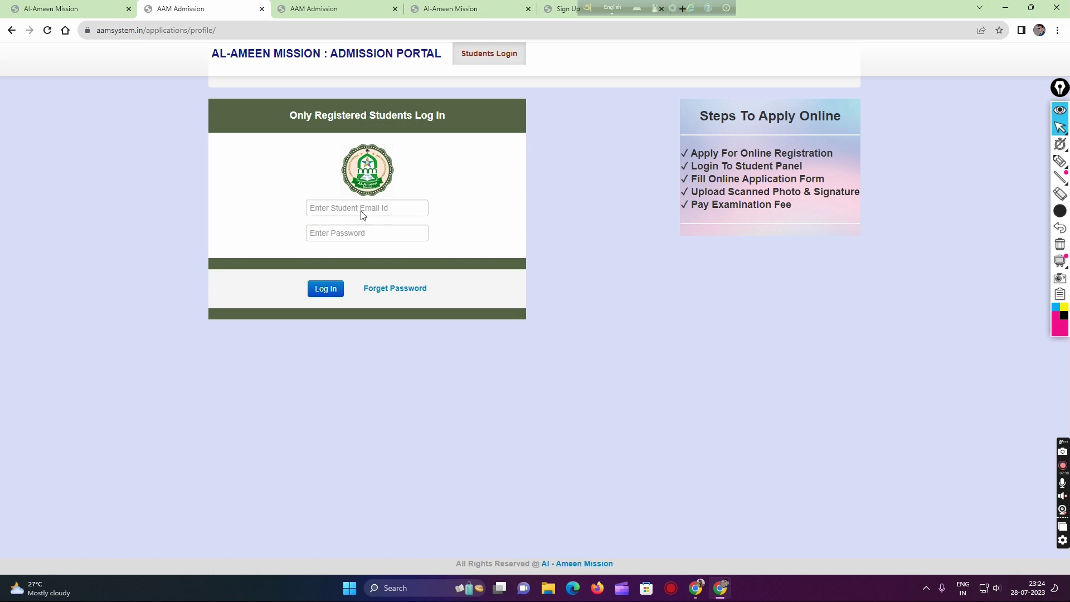
pyautogui.click(362, 211)
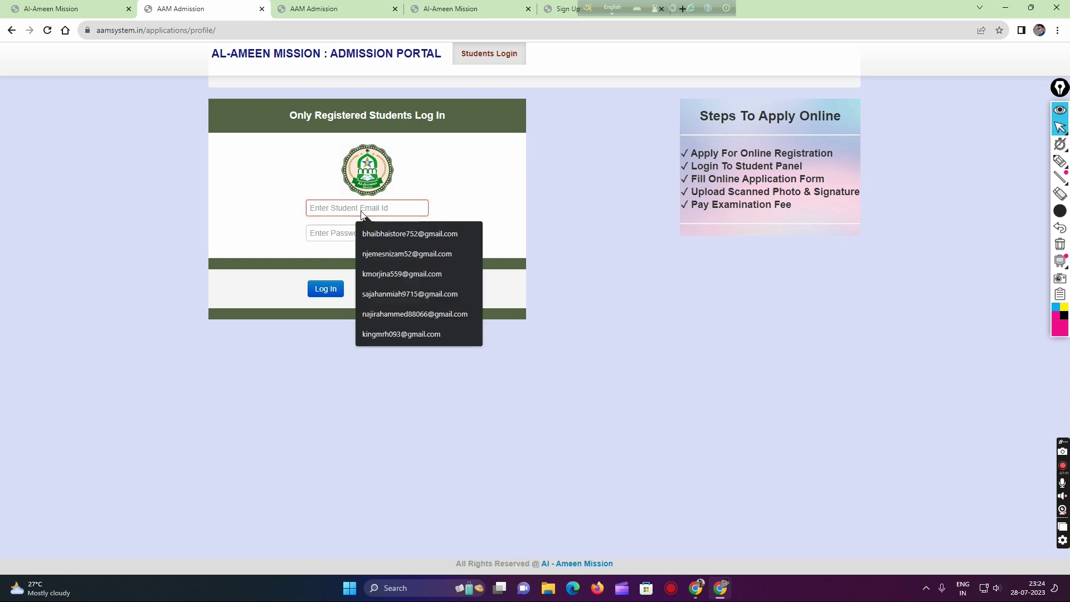
pyautogui.press('Escape')
pyautogui.press('Tab')
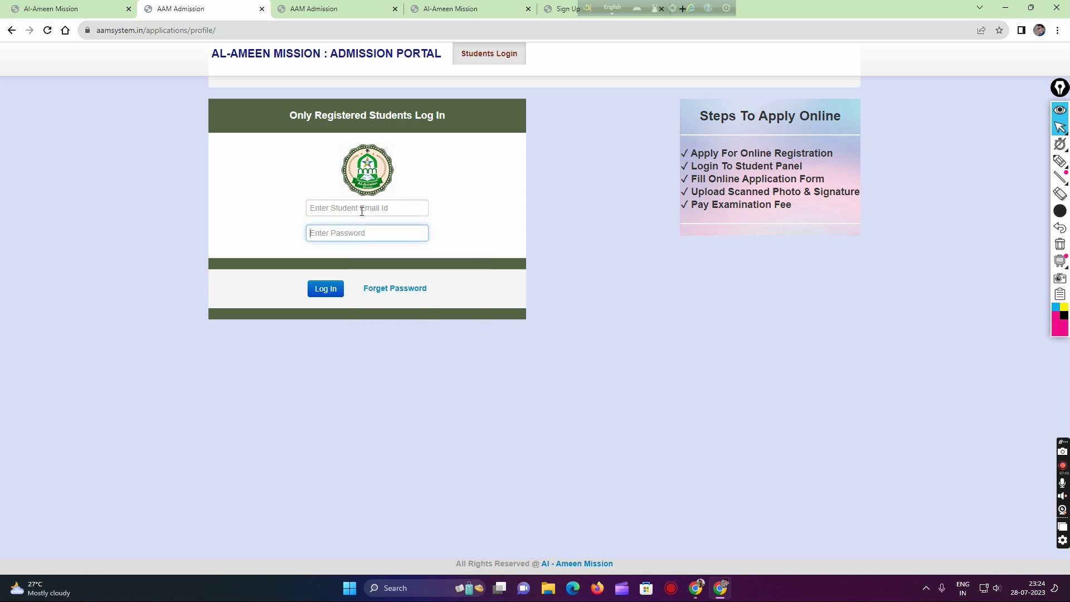
pyautogui.click(362, 211)
pyautogui.press('Escape')
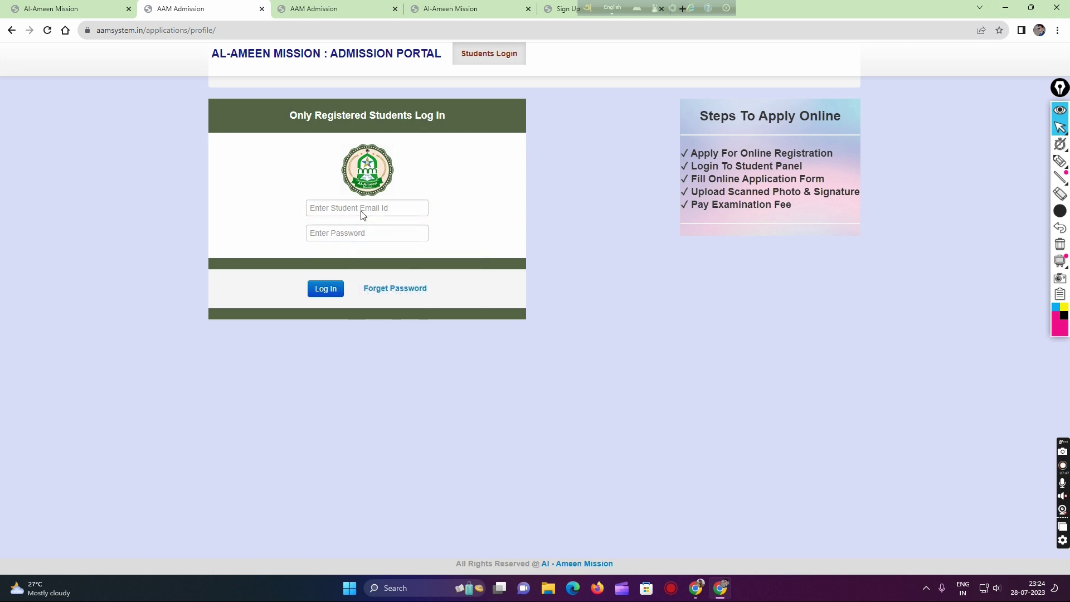
pyautogui.click(362, 211)
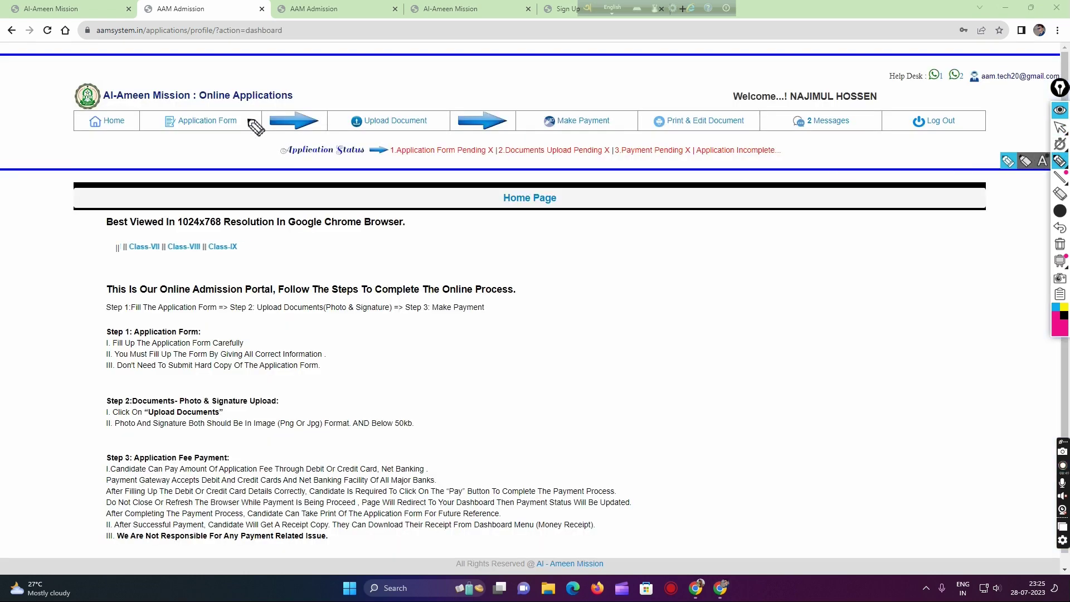
# Mark the Home, Application Form, Upload Document, Make Payment, Print & Edit Document, Messages and Log Out links with pink pen strokes.
pyautogui.moveTo(85, 139)
pyautogui.mouseDown()
pyautogui.moveTo(123, 127)
pyautogui.moveTo(216, 132)
pyautogui.moveTo(204, 156)
pyautogui.moveTo(240, 115)
pyautogui.mouseUp()
pyautogui.moveTo(360, 109)
pyautogui.mouseDown()
pyautogui.moveTo(424, 109)
pyautogui.moveTo(399, 96)
pyautogui.mouseUp()
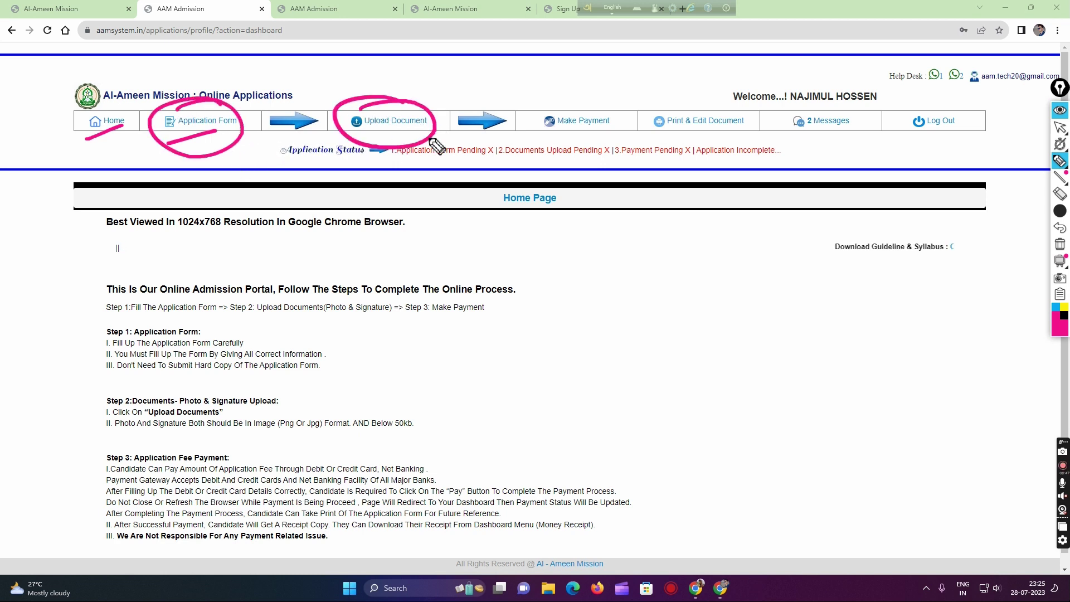
pyautogui.moveTo(600, 140)
pyautogui.mouseDown()
pyautogui.moveTo(557, 97)
pyautogui.moveTo(558, 133)
pyautogui.mouseUp()
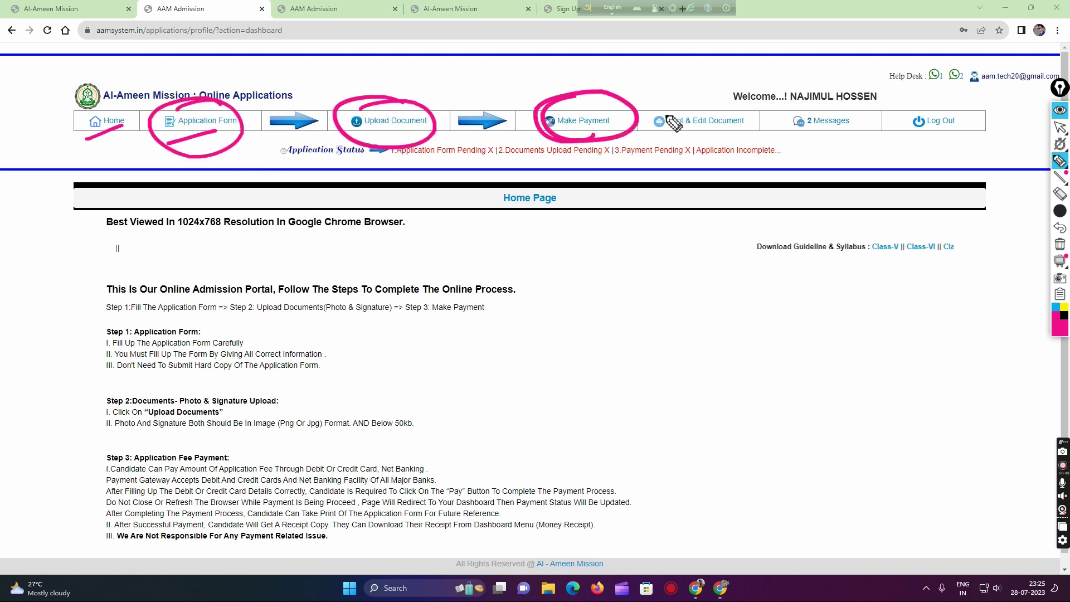
pyautogui.moveTo(680, 142)
pyautogui.mouseDown()
pyautogui.moveTo(650, 119)
pyautogui.moveTo(755, 139)
pyautogui.moveTo(650, 127)
pyautogui.mouseUp()
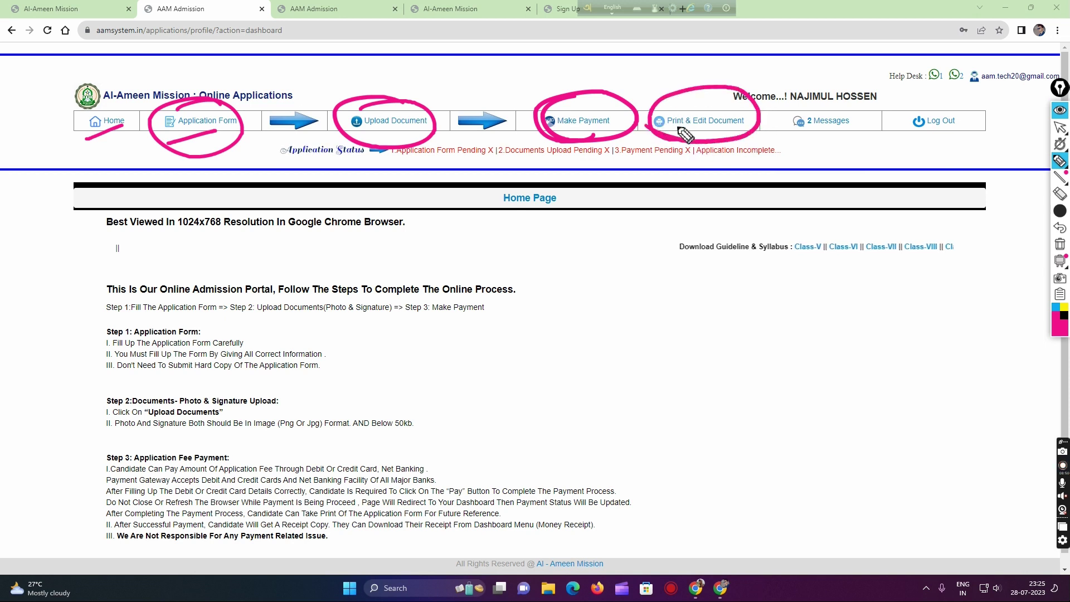
pyautogui.moveTo(831, 146)
pyautogui.mouseDown()
pyautogui.moveTo(842, 101)
pyautogui.moveTo(782, 141)
pyautogui.moveTo(828, 142)
pyautogui.mouseUp()
pyautogui.moveTo(904, 135)
pyautogui.mouseDown()
pyautogui.moveTo(962, 92)
pyautogui.moveTo(969, 135)
pyautogui.mouseUp()
pyautogui.moveTo(866, 160); pyautogui.dragTo(926, 148)
pyautogui.moveTo(889, 169); pyautogui.dragTo(921, 160)
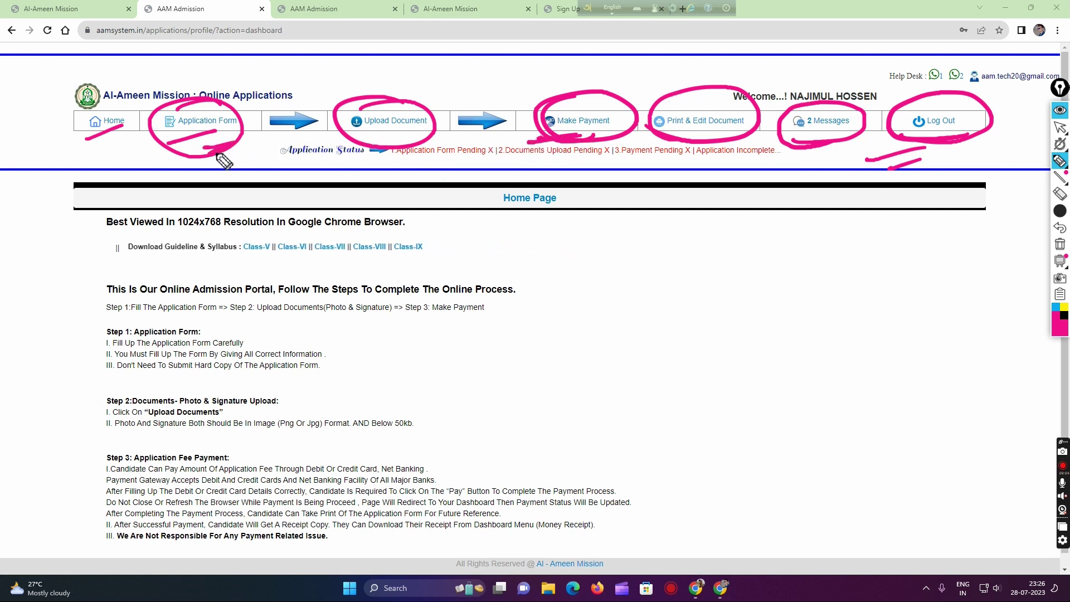
pyautogui.moveTo(214, 144); pyautogui.dragTo(234, 146)
pyautogui.moveTo(318, 139); pyautogui.dragTo(381, 125)
pyautogui.moveTo(333, 140); pyautogui.dragTo(355, 135)
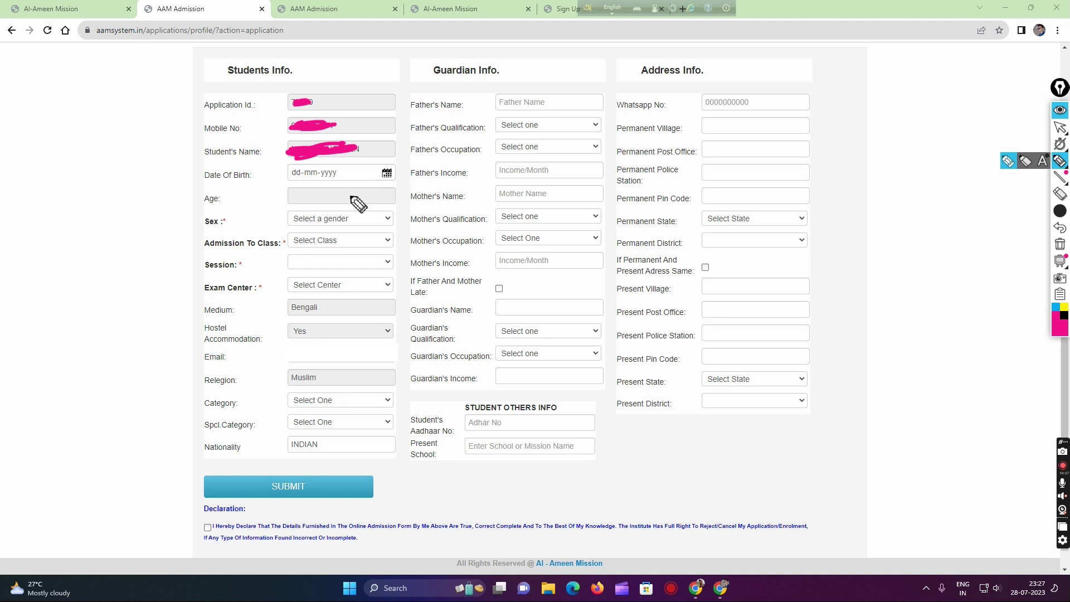
# Draw pink tick marks beside the Students Info fields from Application Id down to Category.
pyautogui.moveTo(273, 183); pyautogui.dragTo(304, 173)
pyautogui.moveTo(250, 117)
pyautogui.mouseDown()
pyautogui.moveTo(292, 101)
pyautogui.moveTo(249, 136)
pyautogui.mouseUp()
pyautogui.click(248, 135)
pyautogui.moveTo(283, 146); pyautogui.dragTo(259, 161)
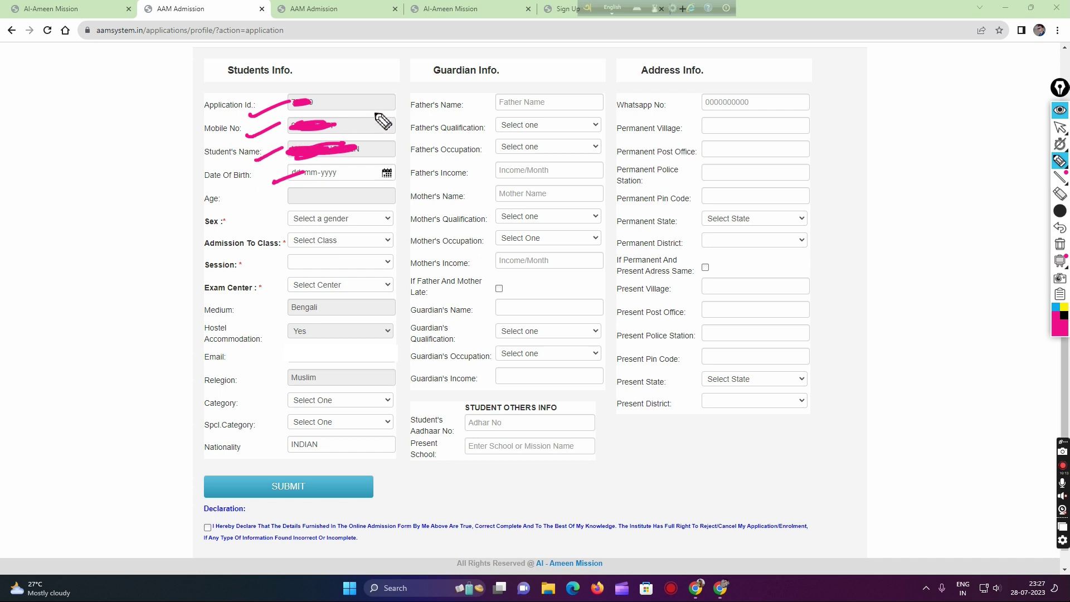
pyautogui.moveTo(299, 183)
pyautogui.mouseDown()
pyautogui.moveTo(321, 173)
pyautogui.moveTo(269, 203)
pyautogui.moveTo(257, 225)
pyautogui.mouseUp()
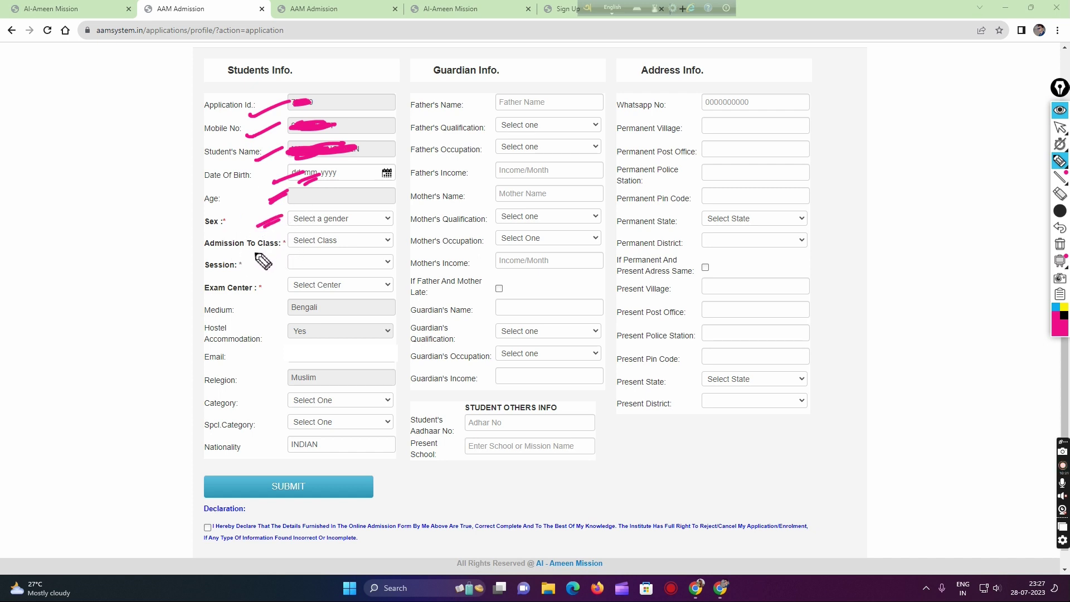
pyautogui.moveTo(254, 252); pyautogui.dragTo(384, 225)
pyautogui.moveTo(260, 270); pyautogui.dragTo(290, 257)
pyautogui.moveTo(274, 272); pyautogui.dragTo(301, 259)
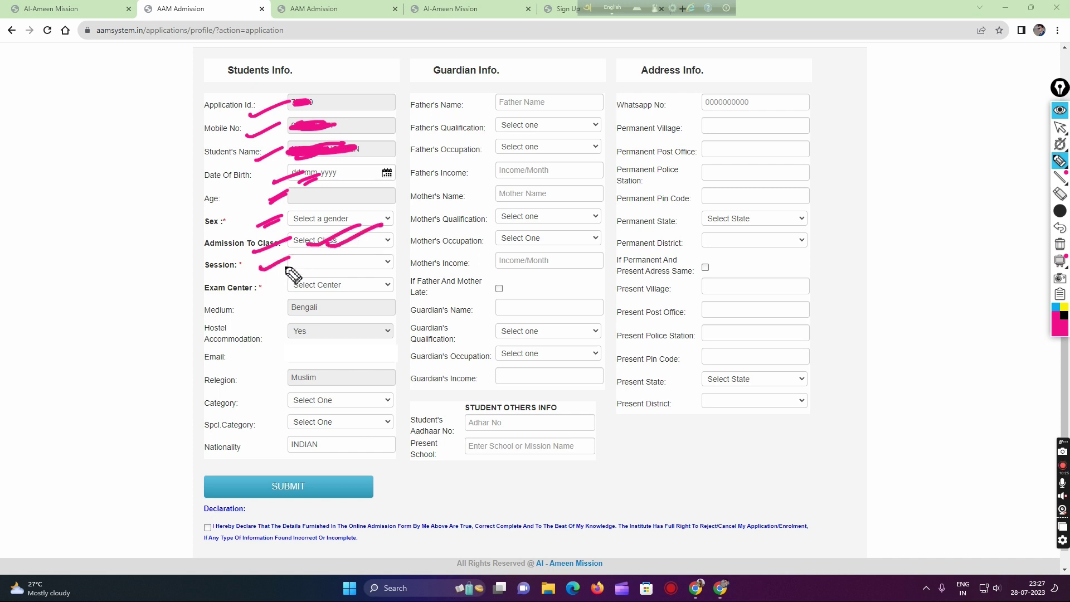
pyautogui.moveTo(256, 293); pyautogui.dragTo(346, 276)
pyautogui.moveTo(264, 314); pyautogui.dragTo(324, 294)
pyautogui.click(260, 337)
pyautogui.moveTo(260, 339); pyautogui.dragTo(310, 322)
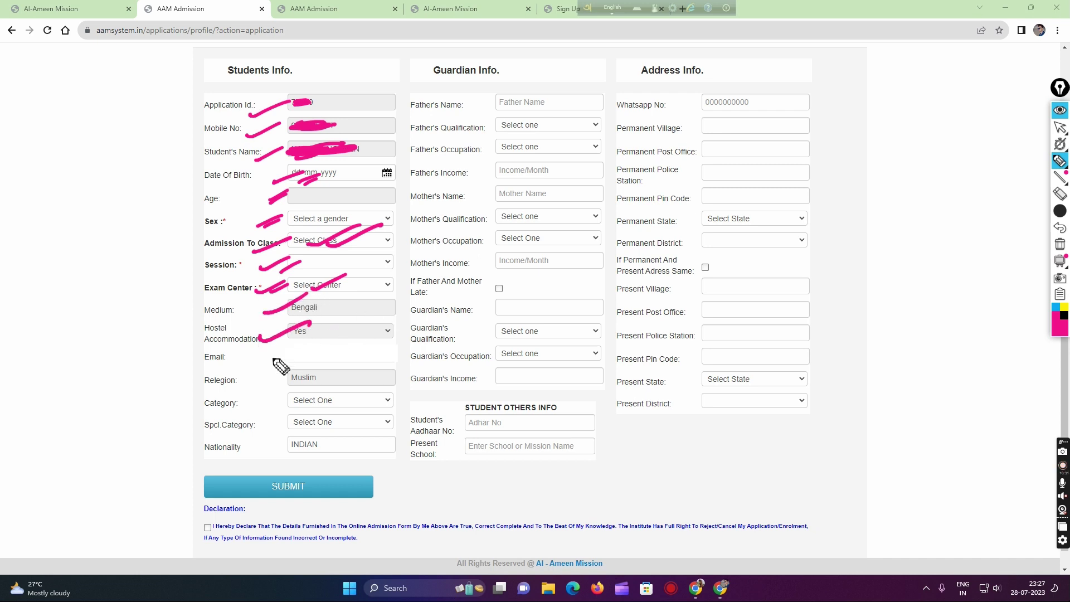
pyautogui.moveTo(250, 363); pyautogui.dragTo(303, 345)
pyautogui.moveTo(270, 389); pyautogui.dragTo(305, 374)
pyautogui.moveTo(277, 409); pyautogui.dragTo(315, 393)
# Switch from the pen to the cursor, review the Category options, and set the special category to Orphan.
pyautogui.click(1059, 128)
pyautogui.click(340, 400)
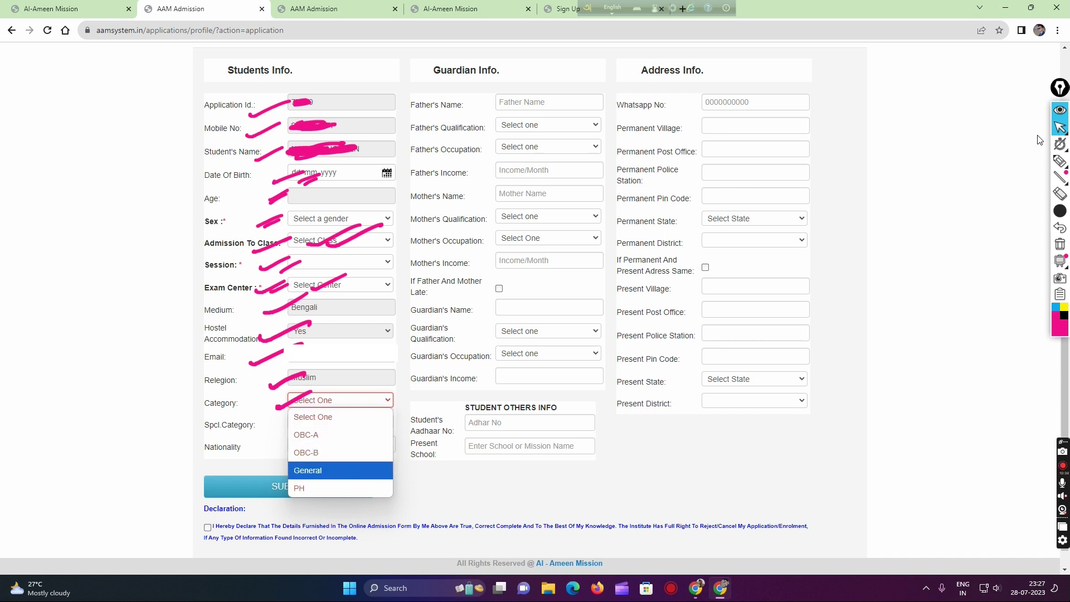
pyautogui.click(1040, 140)
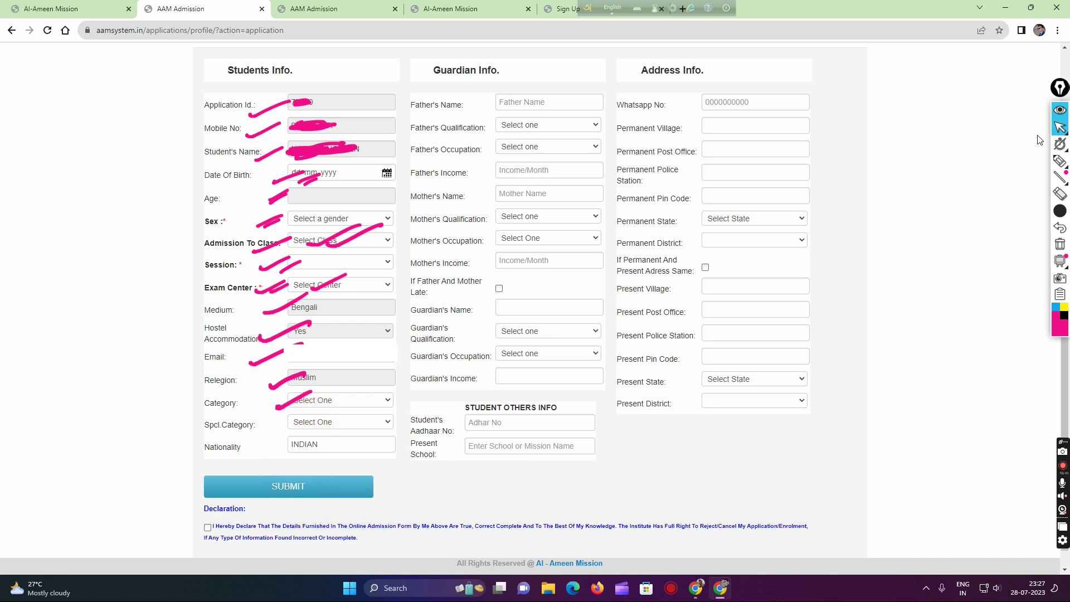
pyautogui.click(340, 422)
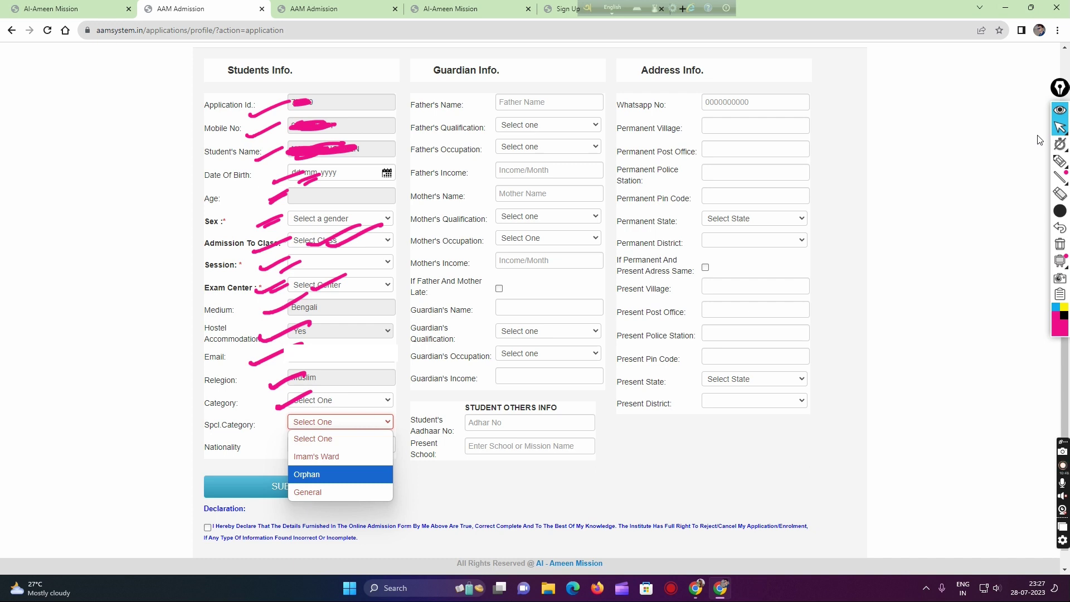
pyautogui.click(340, 475)
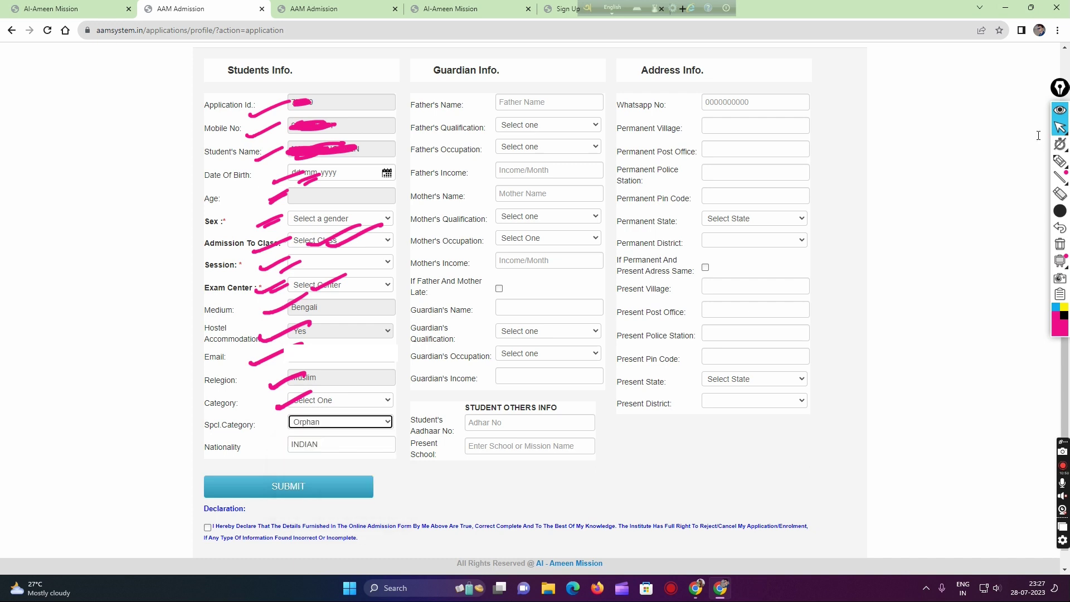
# Go through the father's name, qualification, occupation and income fields in the Guardian Info section.
pyautogui.click(549, 102)
pyautogui.click(548, 125)
pyautogui.press('Escape')
pyautogui.press('Tab')
pyautogui.hotkey('alt', 'Down')
pyautogui.click(1039, 140)
pyautogui.press('Tab')
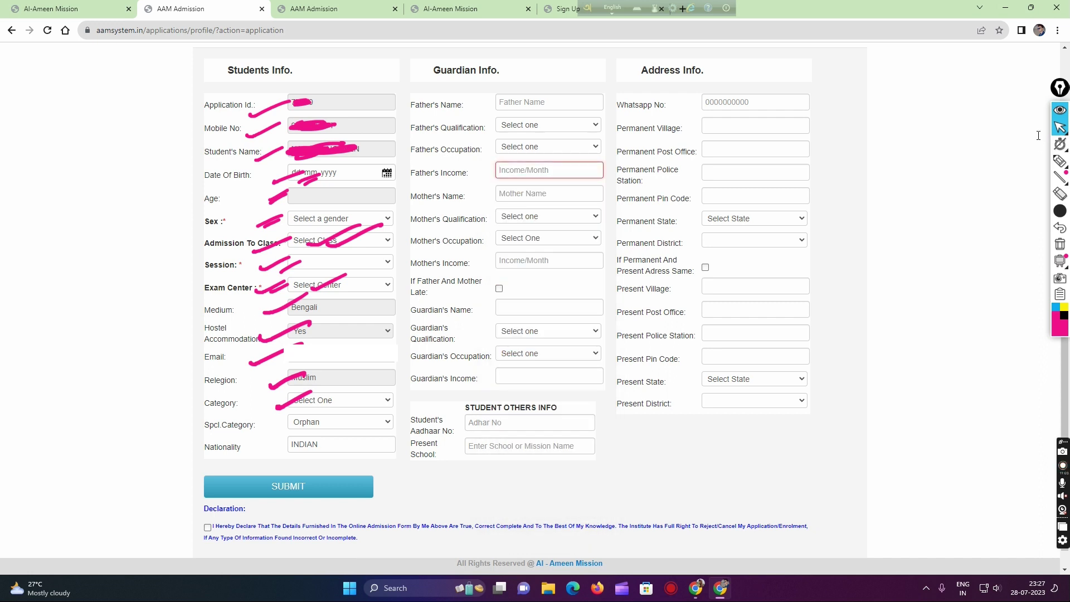
# Go through the mother's fields and enable the If Father And Mother Late option.
pyautogui.click(1038, 140)
pyautogui.press('Tab')
pyautogui.press('Down')
pyautogui.click(1039, 141)
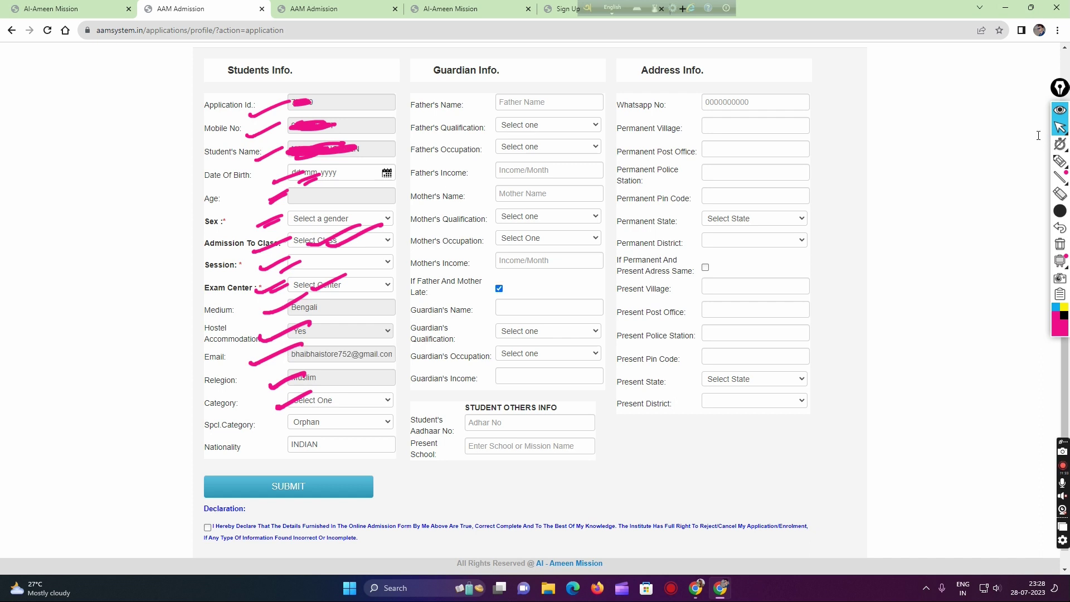
# Examine the guardian's name, qualification, occupation and income fields, including the available qualification options.
pyautogui.press('Tab')
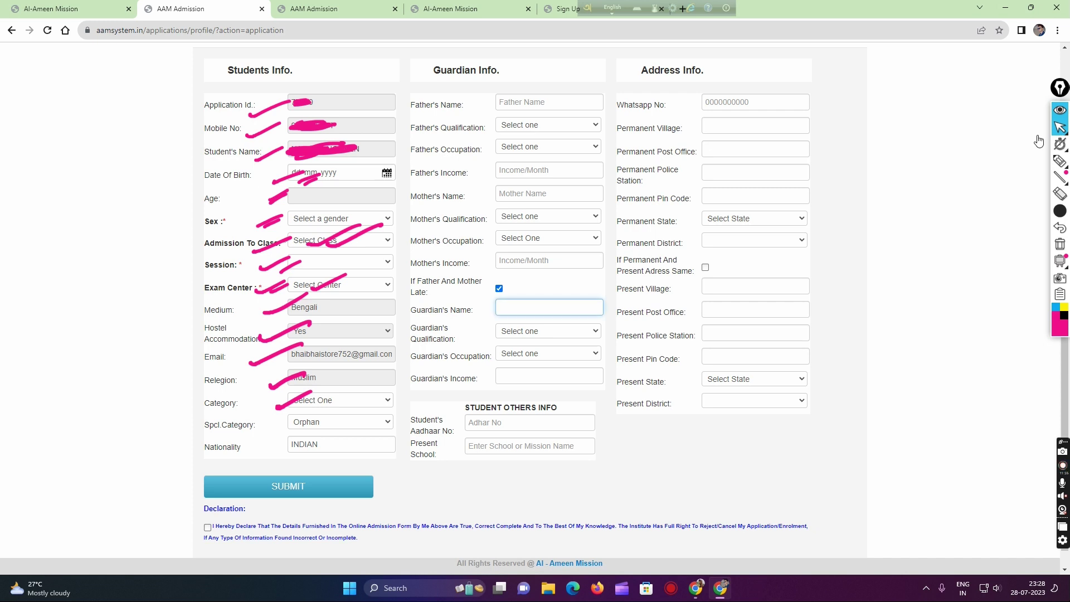
pyautogui.press('Tab')
pyautogui.press('space')
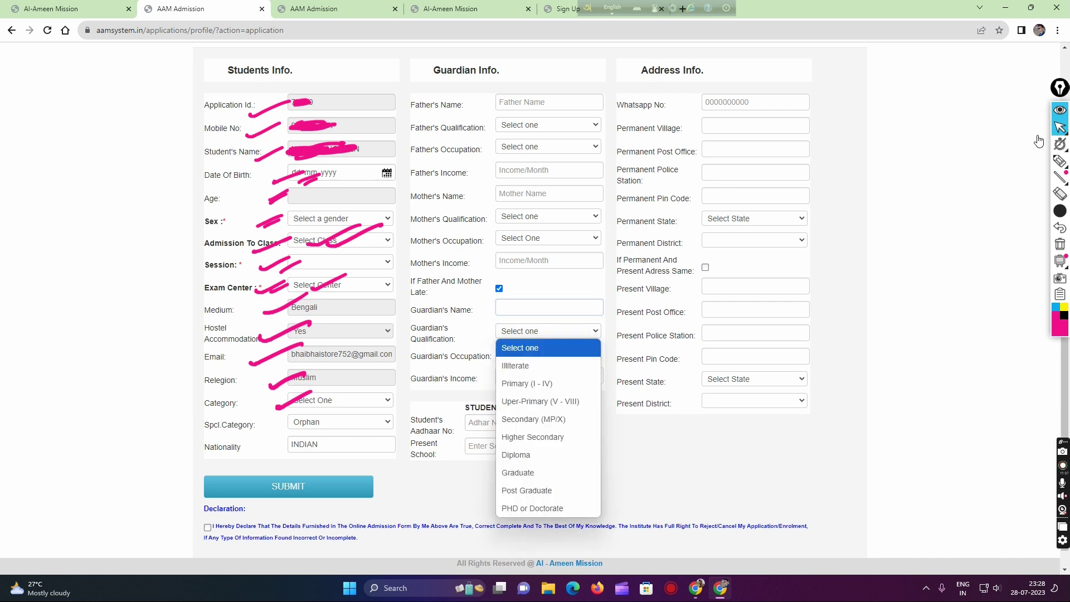
pyautogui.press('Escape')
pyautogui.click(1038, 139)
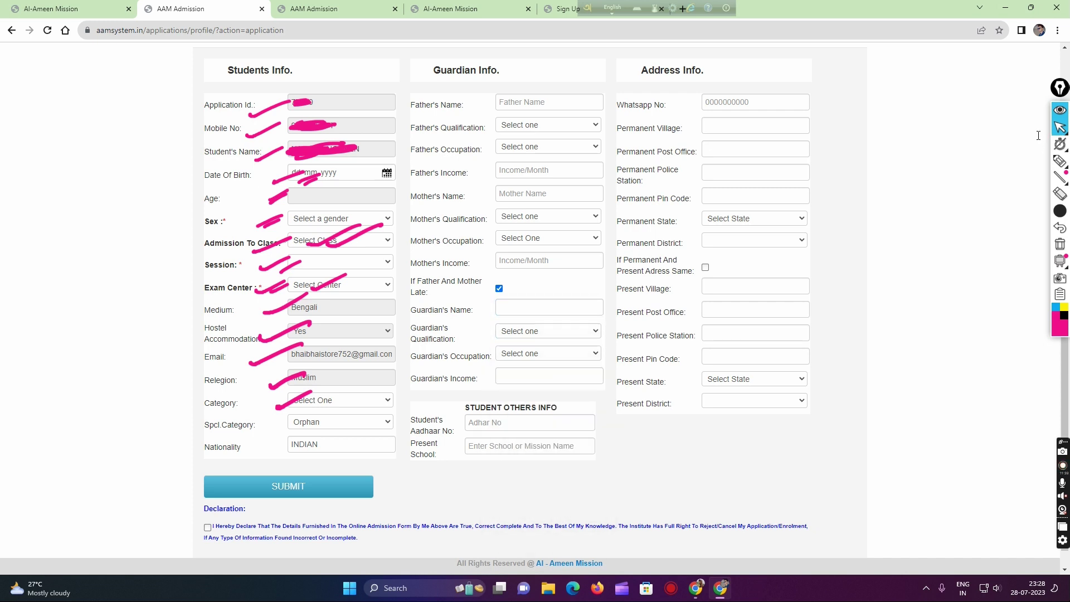
pyautogui.press('space')
pyautogui.press('Escape')
# Go through the student's Aadhaar number and present school fields under Student Others Info.
pyautogui.press('Tab')
pyautogui.press('Tab')
pyautogui.press('Tab')
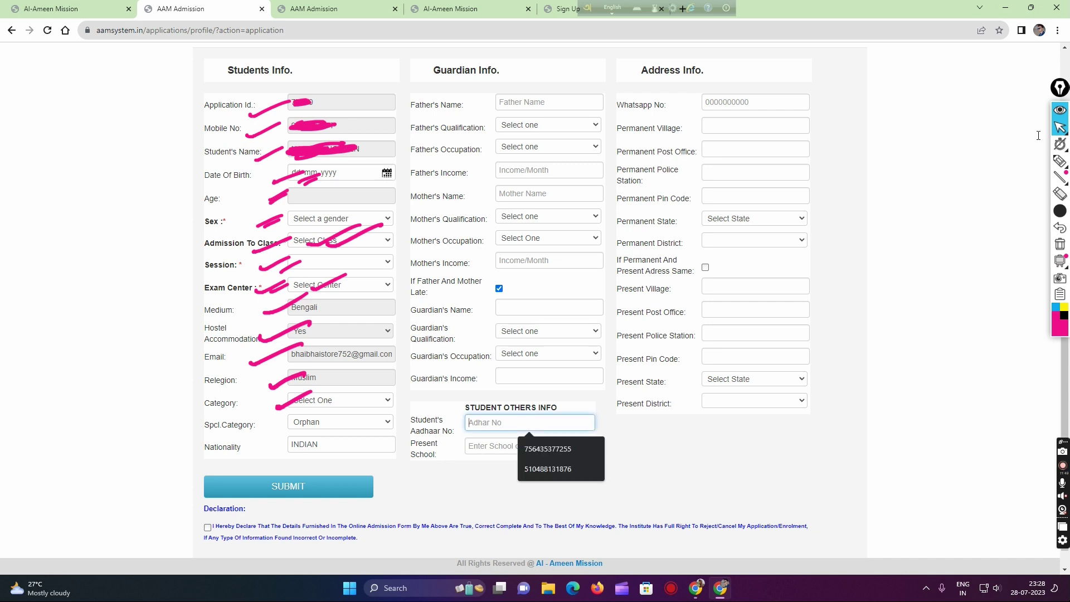
pyautogui.click(1039, 136)
pyautogui.press('Tab')
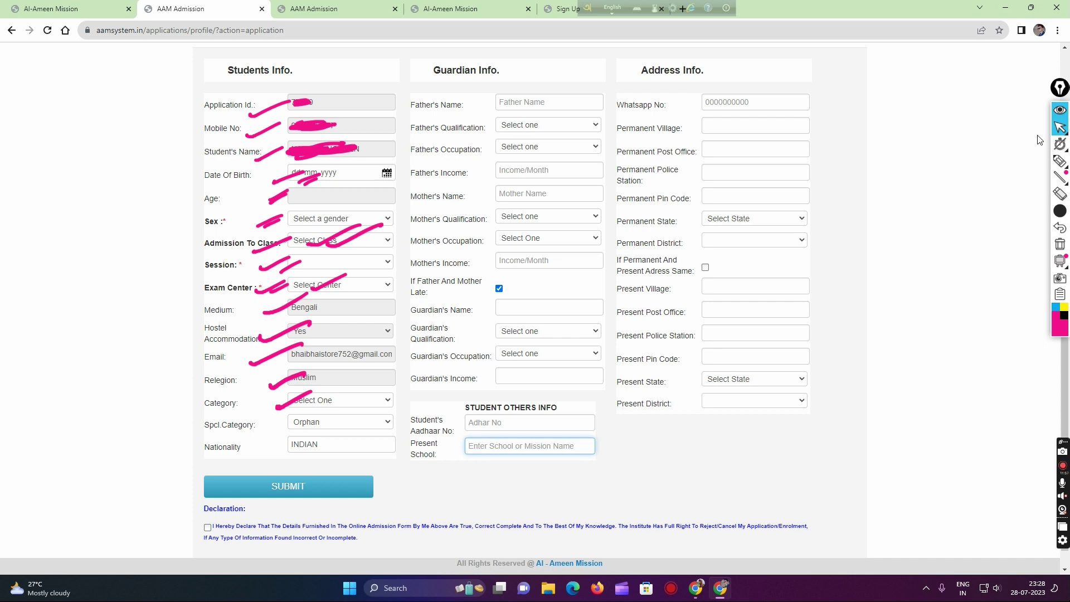
# Examine the WhatsApp number and permanent village fields and the rest of the Address Info section.
pyautogui.press('Tab')
pyautogui.press('Tab')
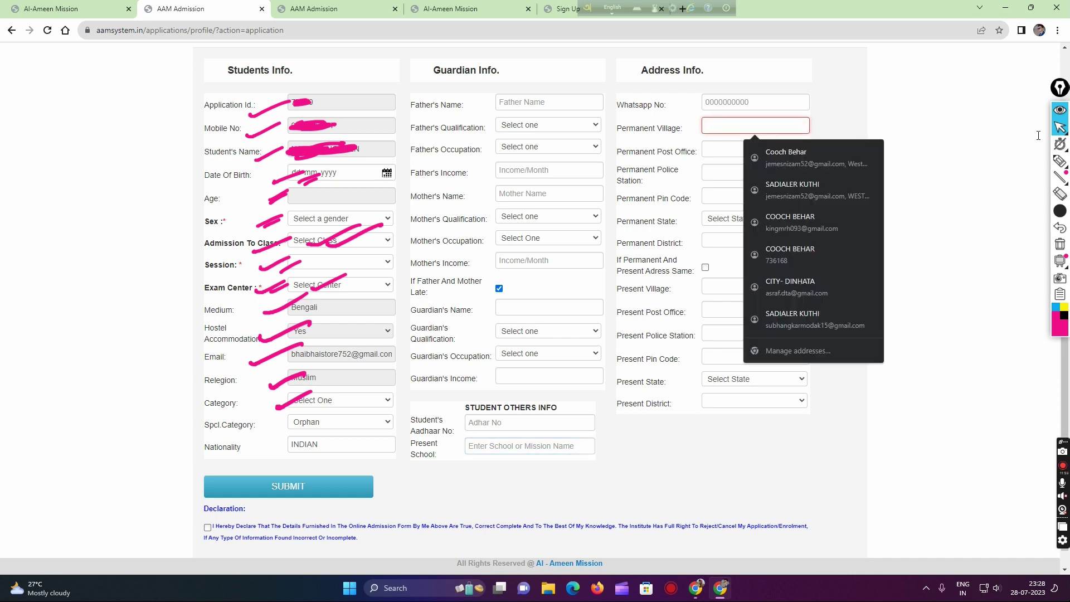
pyautogui.click(1039, 137)
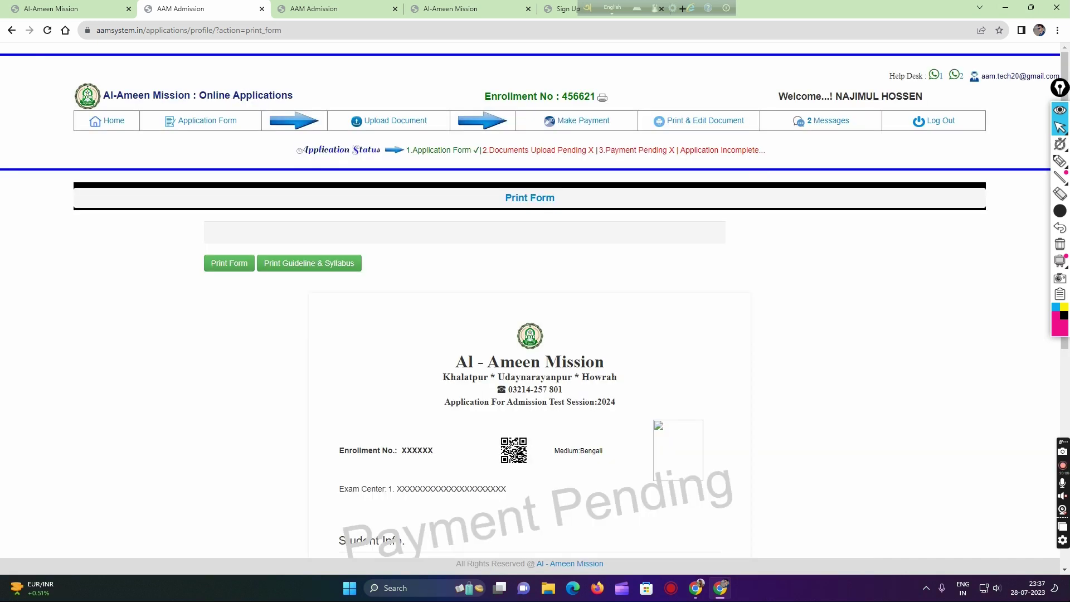
pyautogui.scroll(-1, 766, 178)
pyautogui.scroll(1, 766, 178)
pyautogui.scroll(-1, 766, 178)
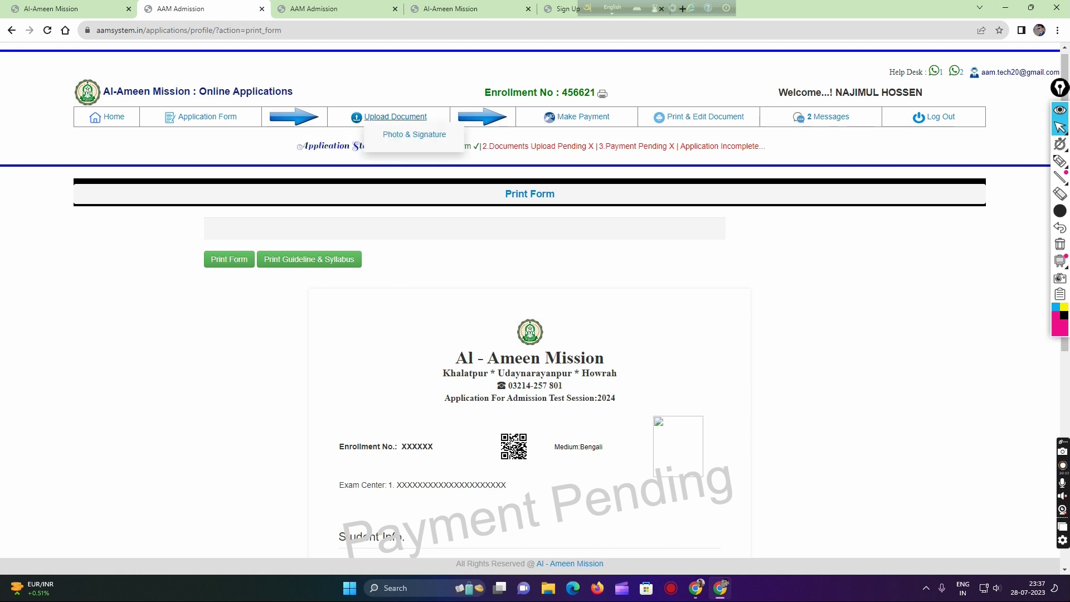
# Open the photo and signature upload page, and proceed to the Make Payment page.
pyautogui.click(396, 117)
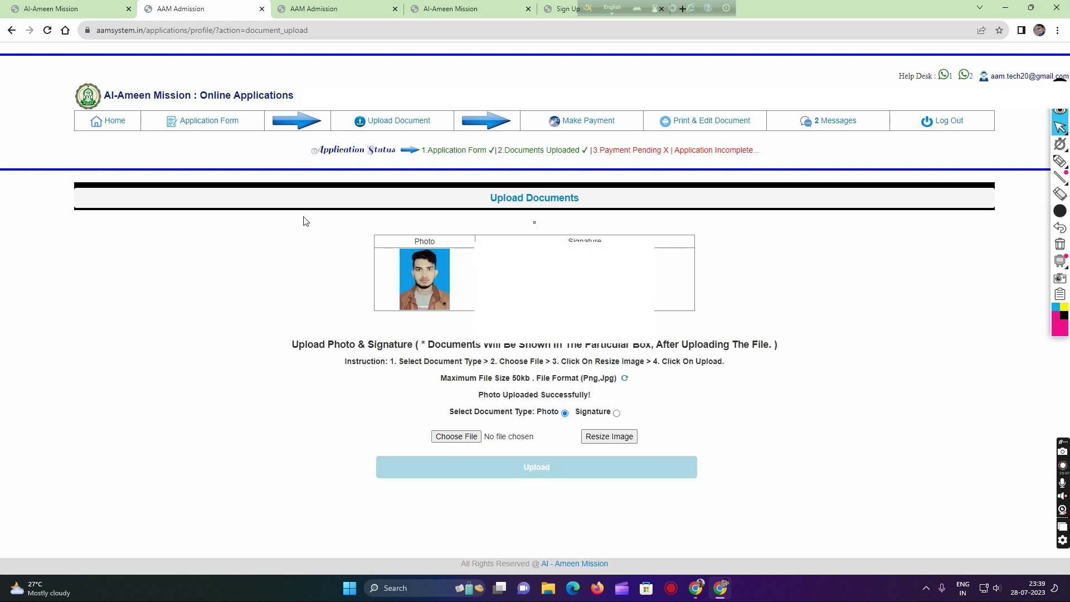
pyautogui.click(589, 121)
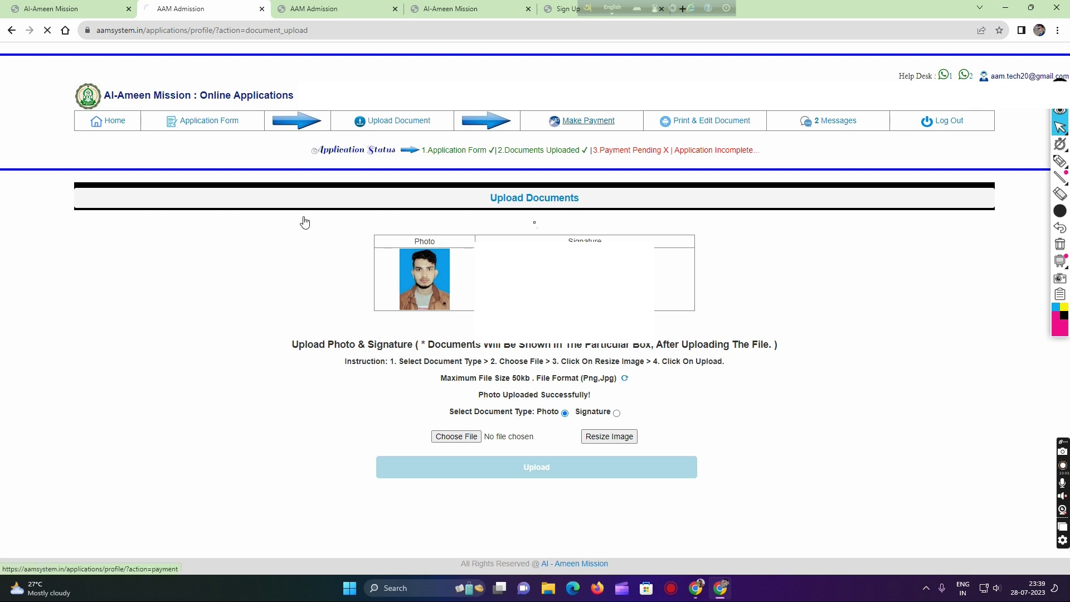